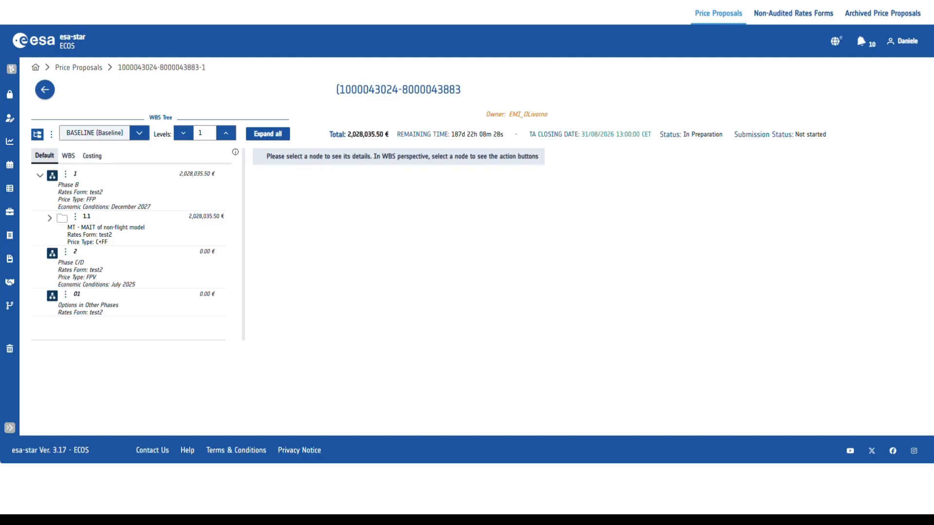
Create a subcontract bundle for the price proposal with reference Bundle 1, title TA preparation and input mode Delegation.
left_click(9, 71)
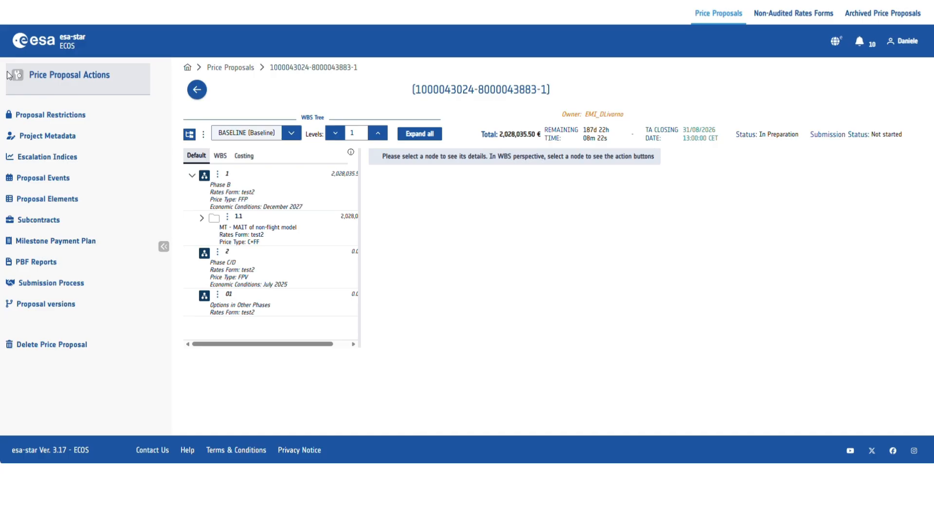
left_click(39, 226)
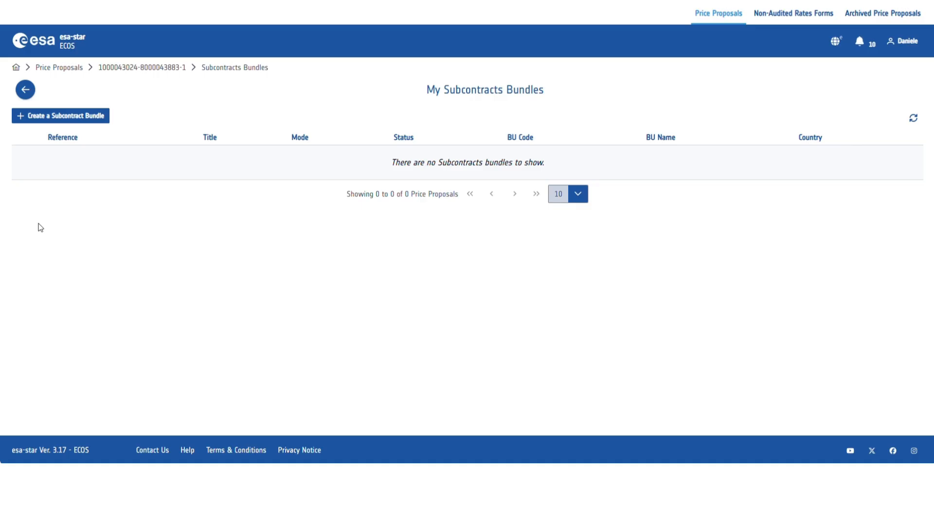
left_click(90, 117)
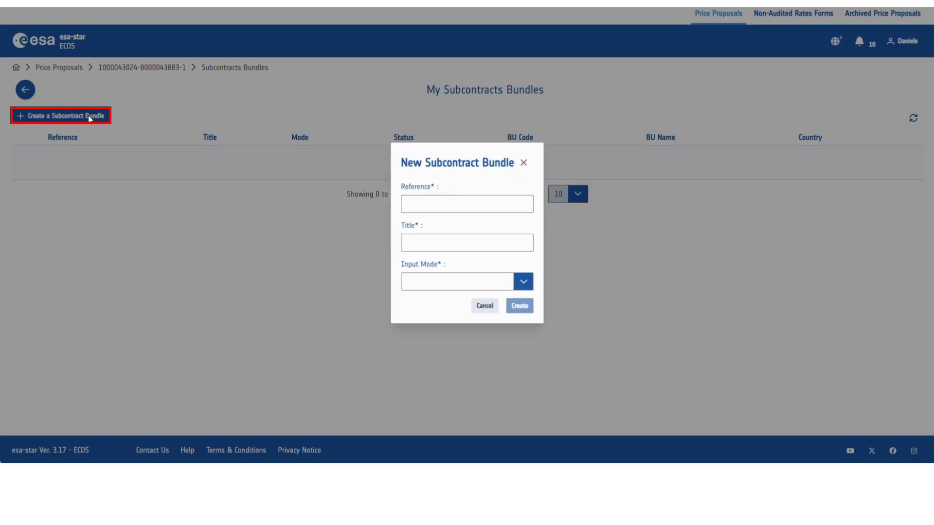
left_click(422, 196)
type("Bundle 1")
left_click(417, 241)
type("TA preparation")
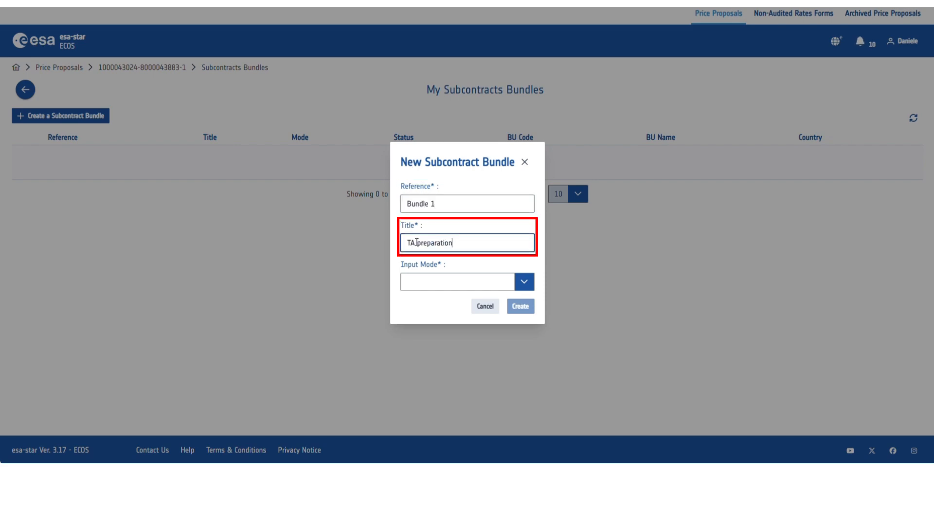
left_click(524, 281)
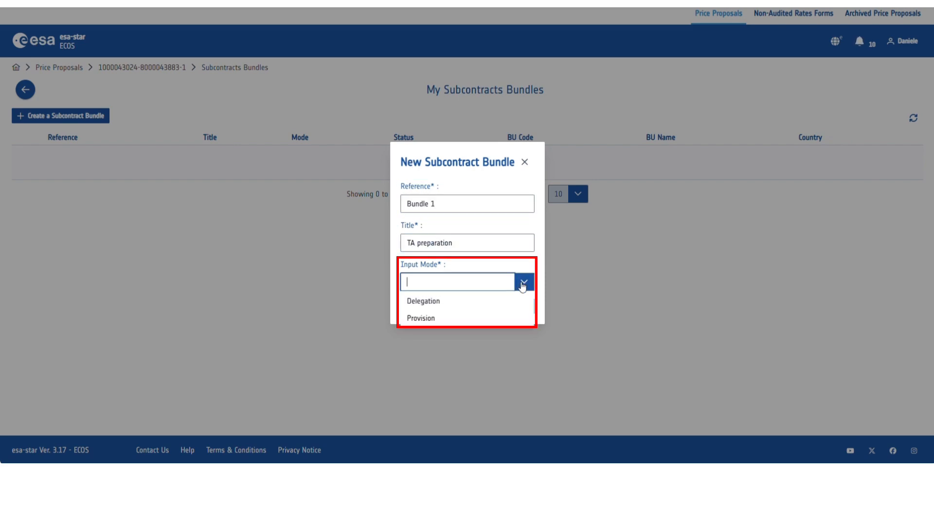
left_click(479, 304)
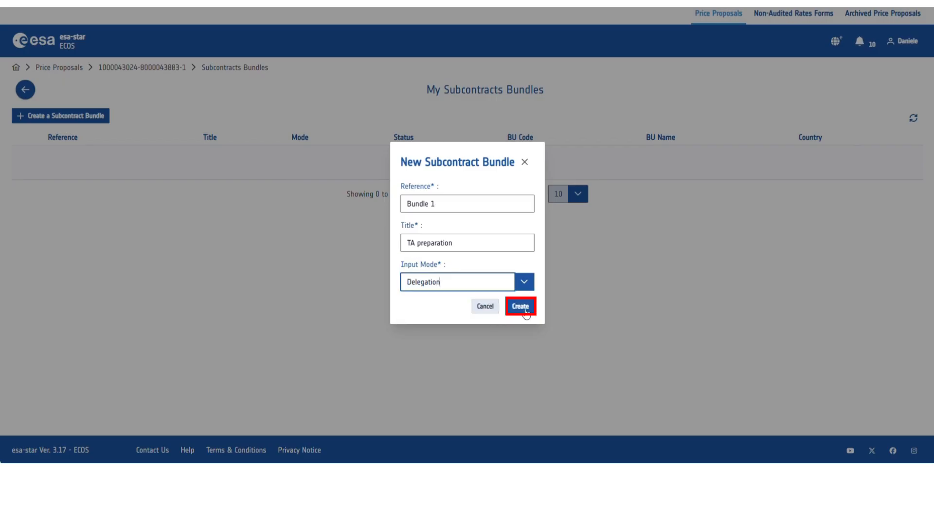
left_click(524, 311)
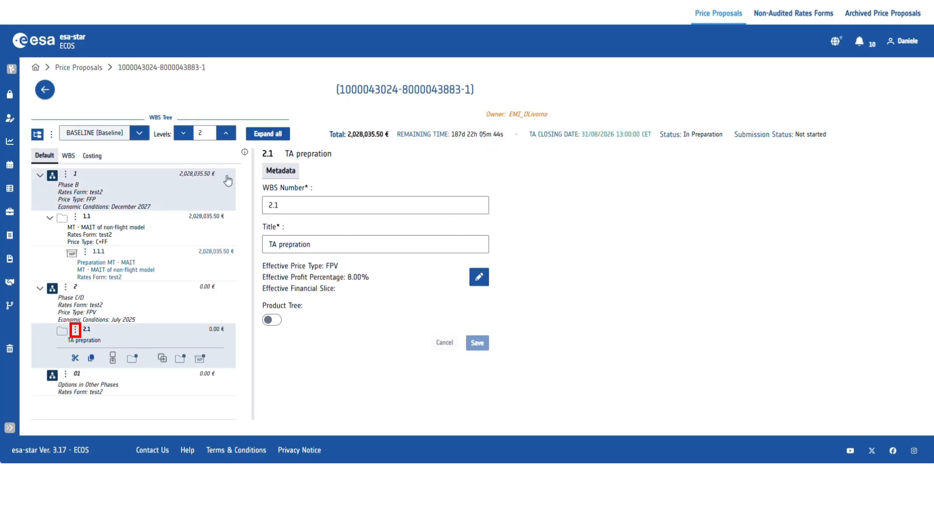
Associate WBS node 2.1 under Phase C/D to the subcontract Bundle 1 - Delegation.
left_click(75, 330)
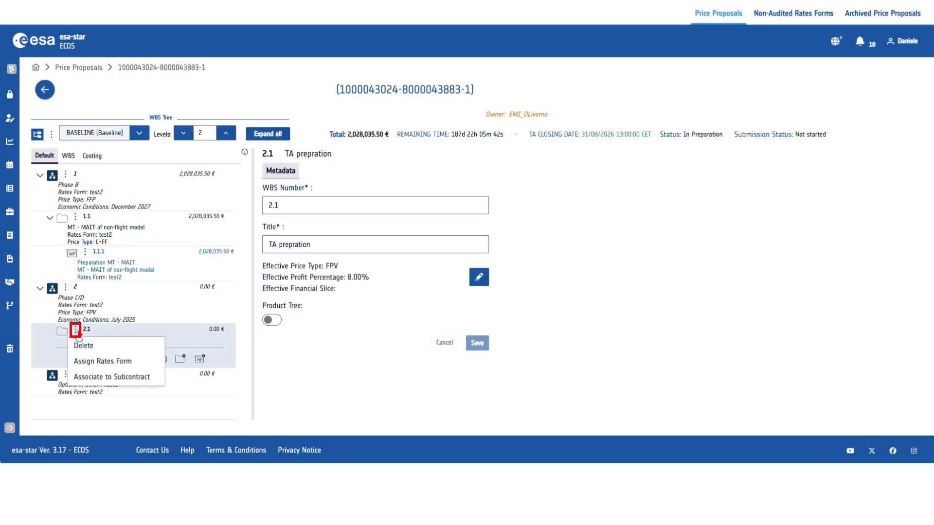
left_click(78, 383)
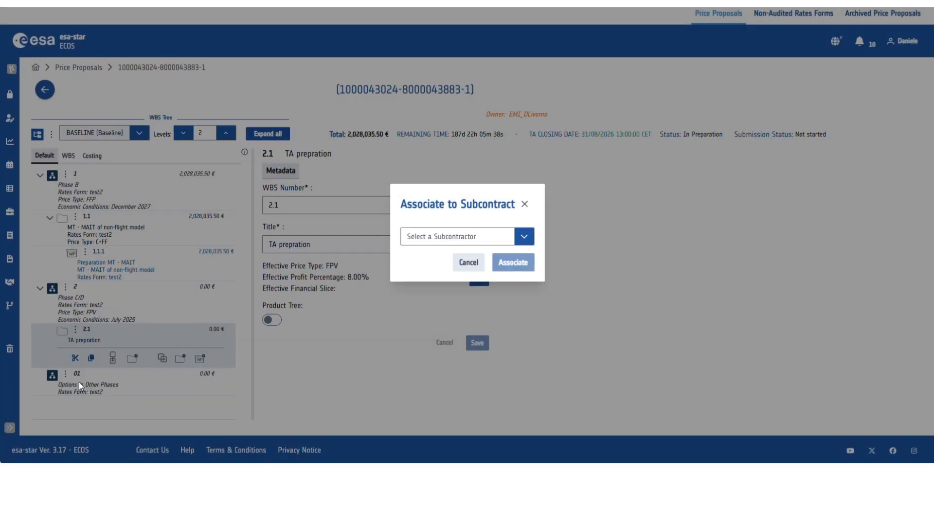
left_click(524, 238)
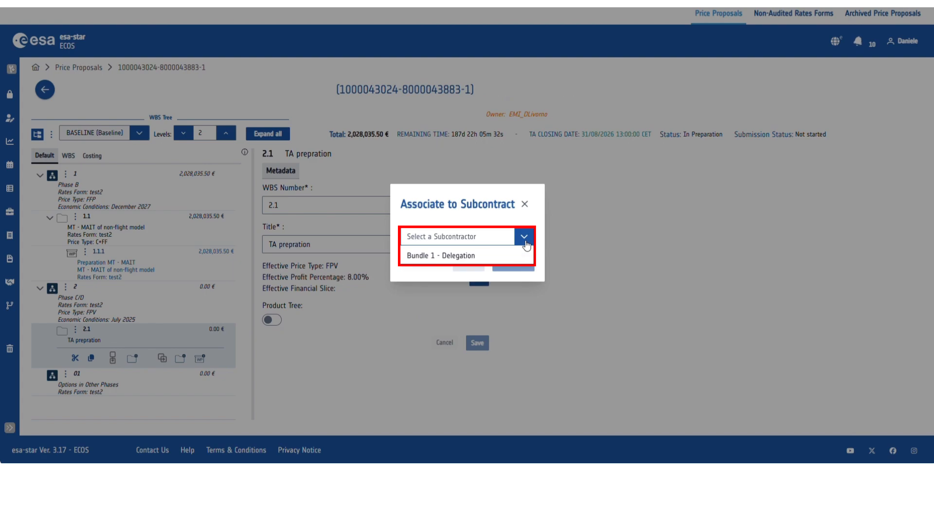
left_click(495, 257)
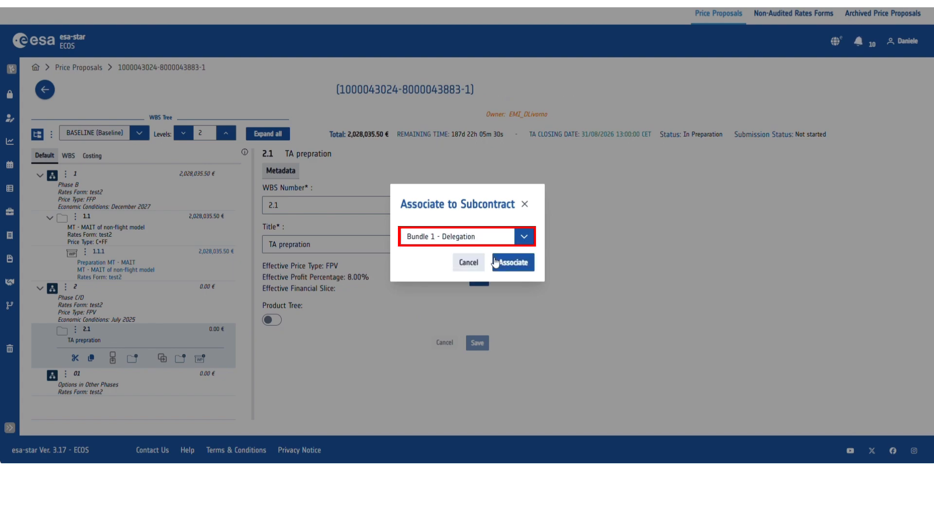
left_click(510, 267)
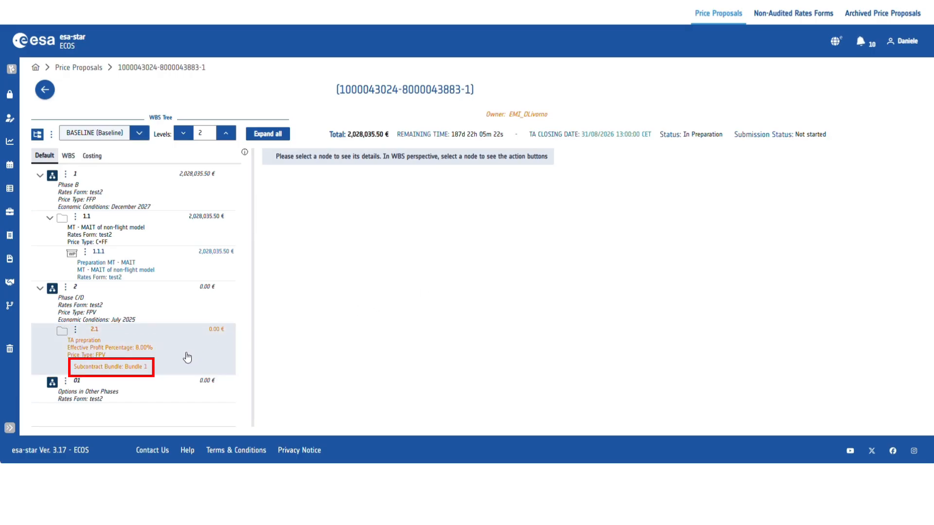
Open Bundle 1 from node 2.1 and choose Entity Trainings as its subcontractor company, filtering the entities by legal entity code.
left_click(133, 368)
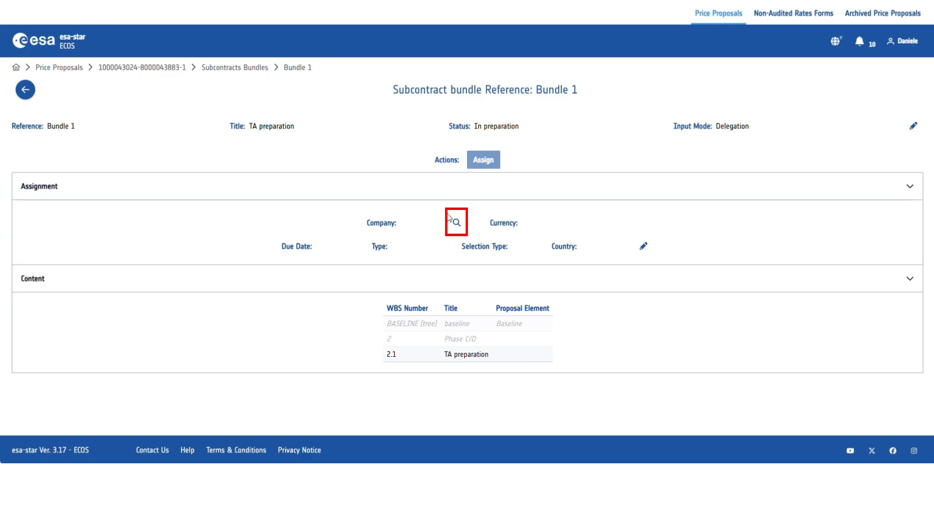
left_click(457, 223)
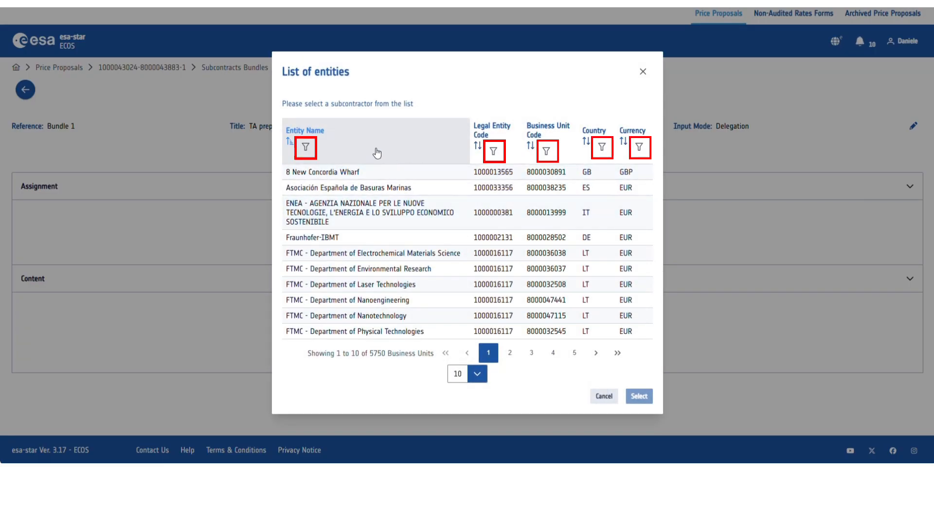
left_click(493, 154)
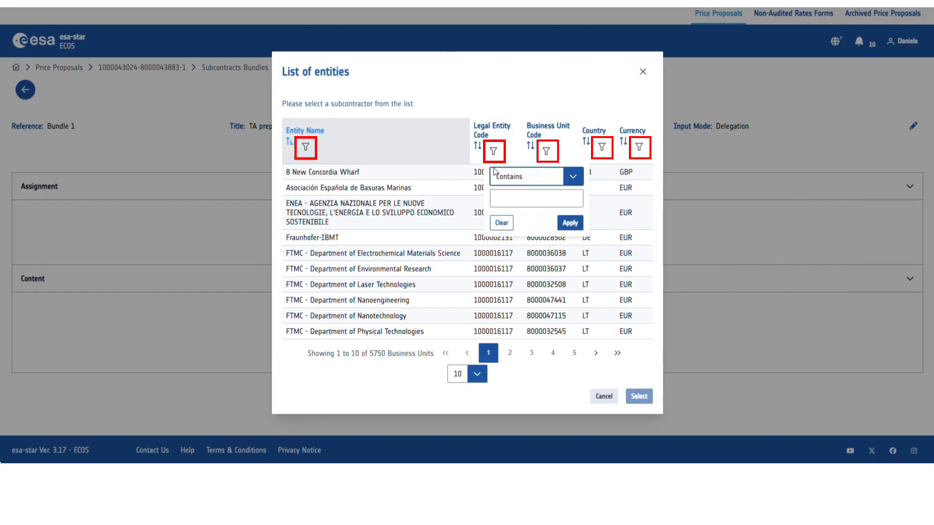
left_click(498, 197)
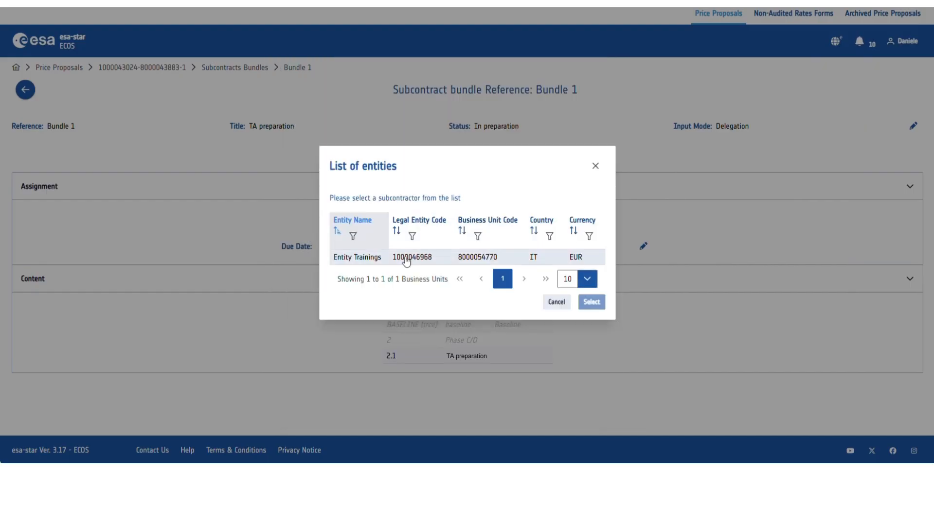
left_click(406, 258)
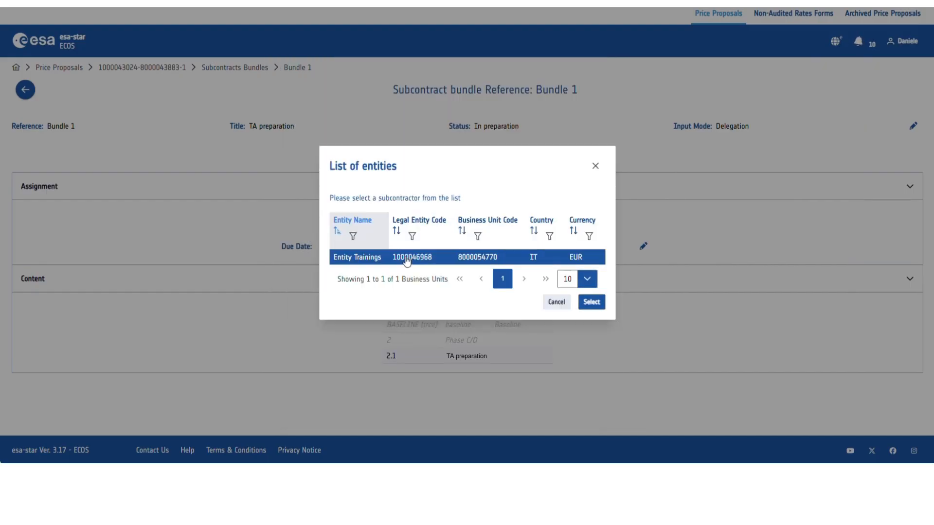
left_click(591, 302)
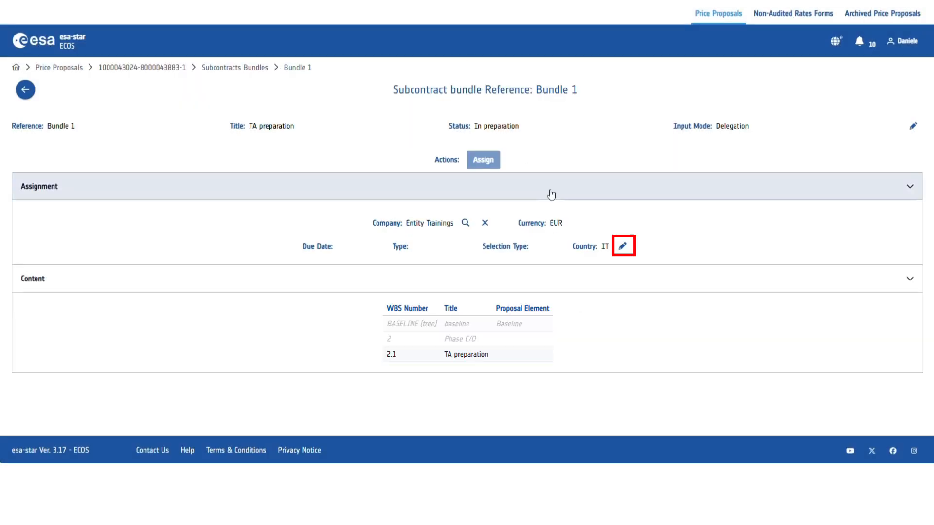
Set the assignment's due date to 30/04/2026, type to Core team and selection type to Selection in competition, and assign the bundle to the subcontractor.
left_click(623, 247)
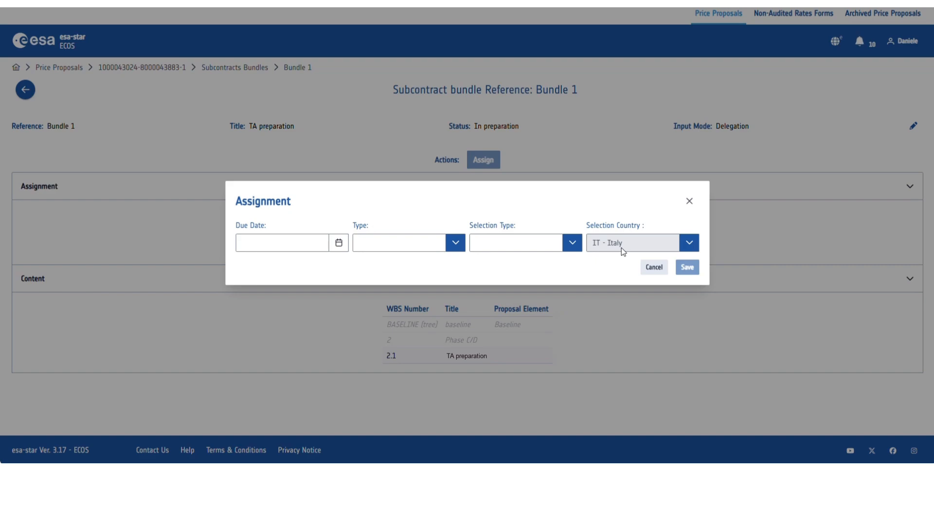
left_click(339, 243)
left_click(370, 267)
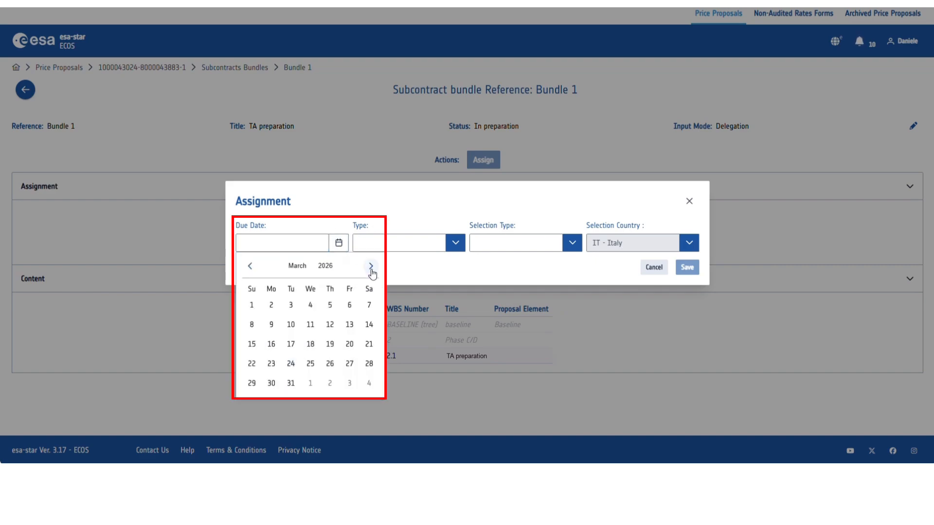
left_click(371, 271)
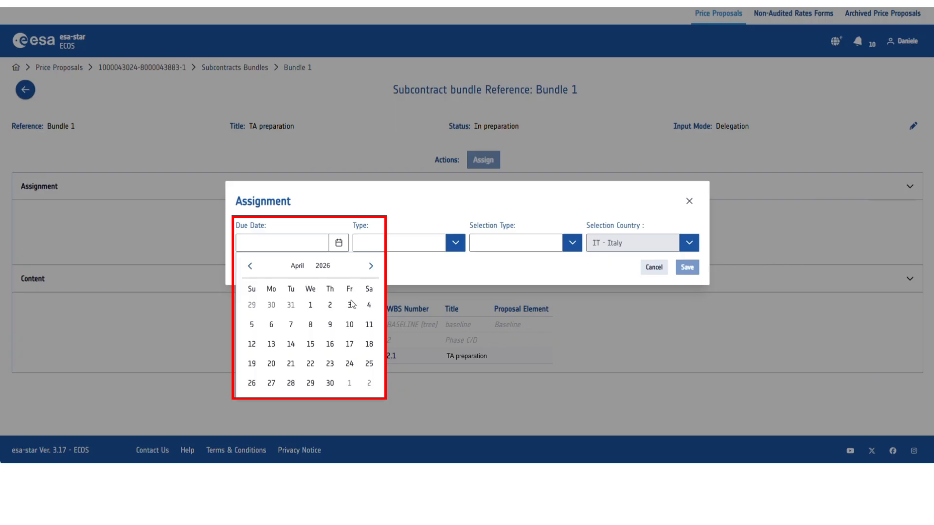
left_click(330, 383)
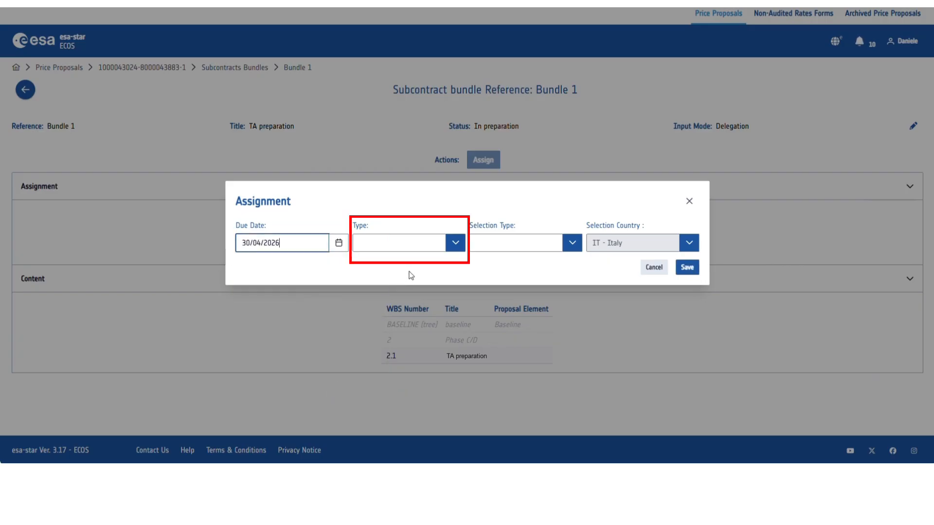
left_click(455, 248)
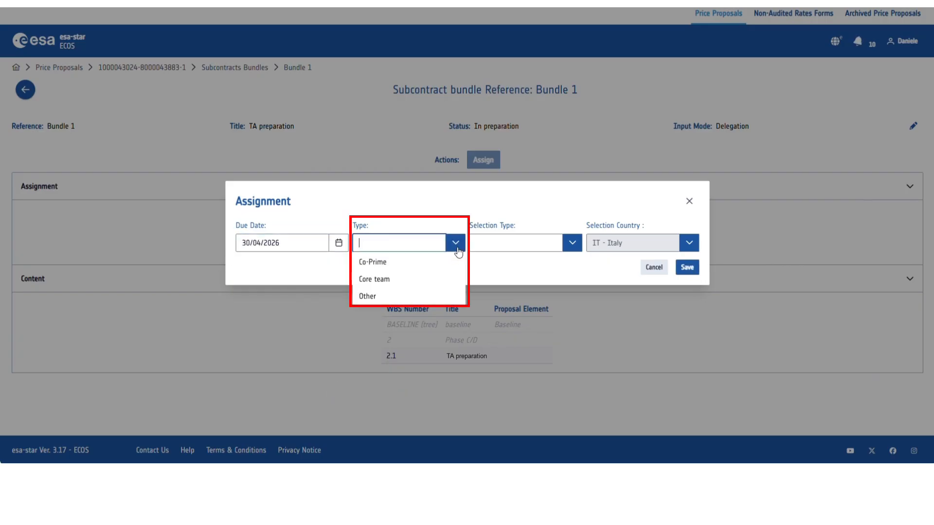
left_click(429, 279)
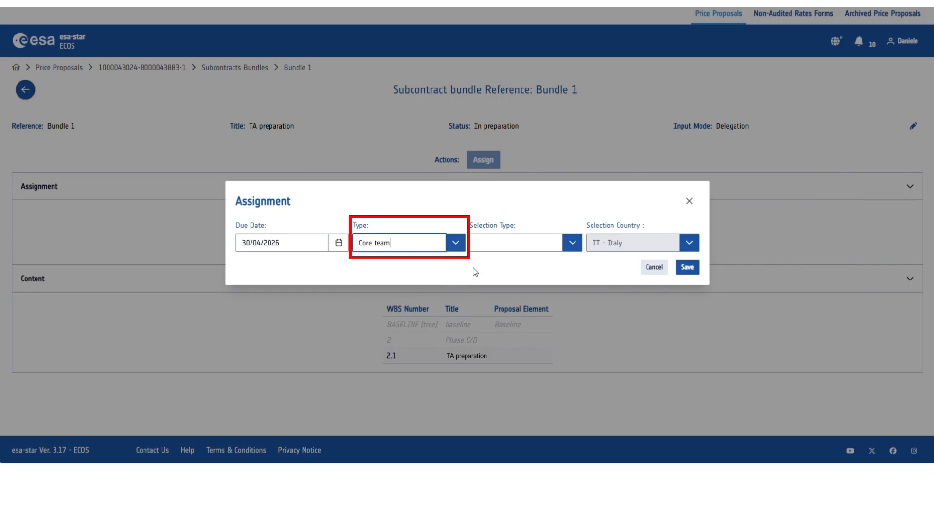
left_click(571, 245)
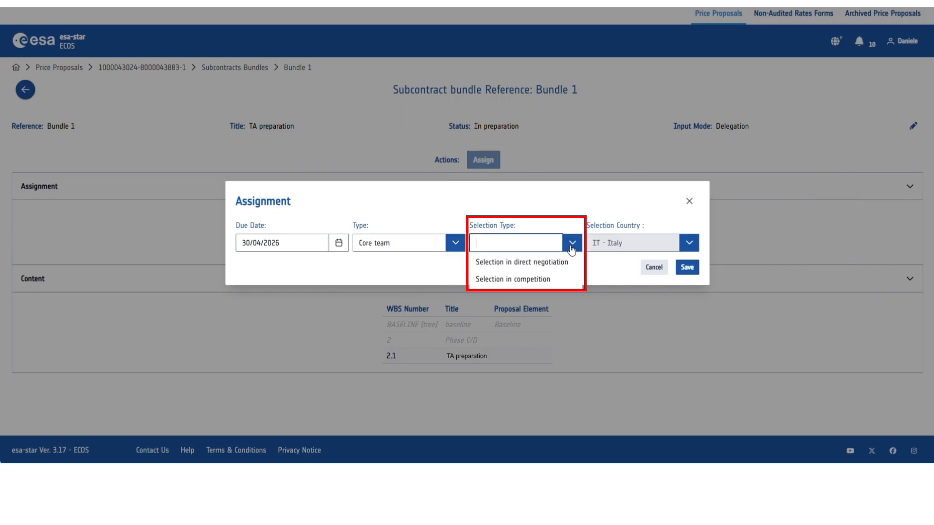
left_click(546, 280)
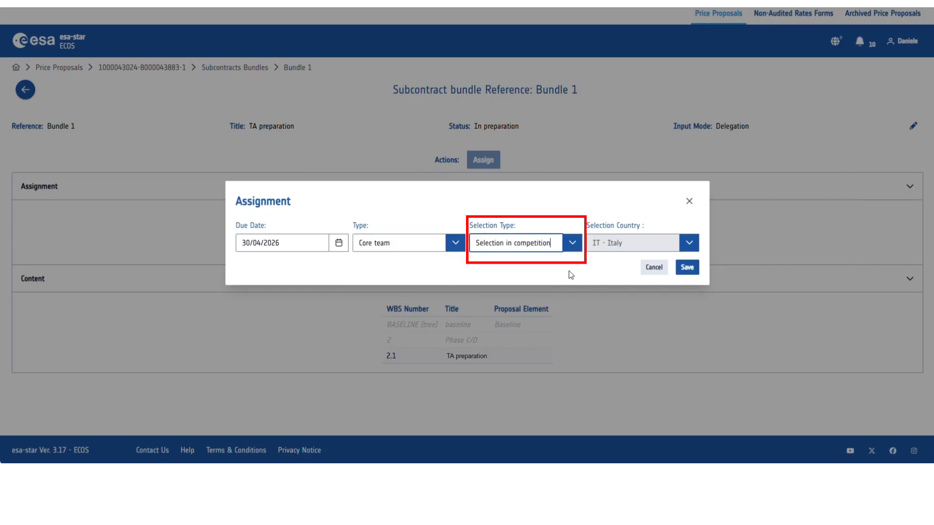
left_click(685, 268)
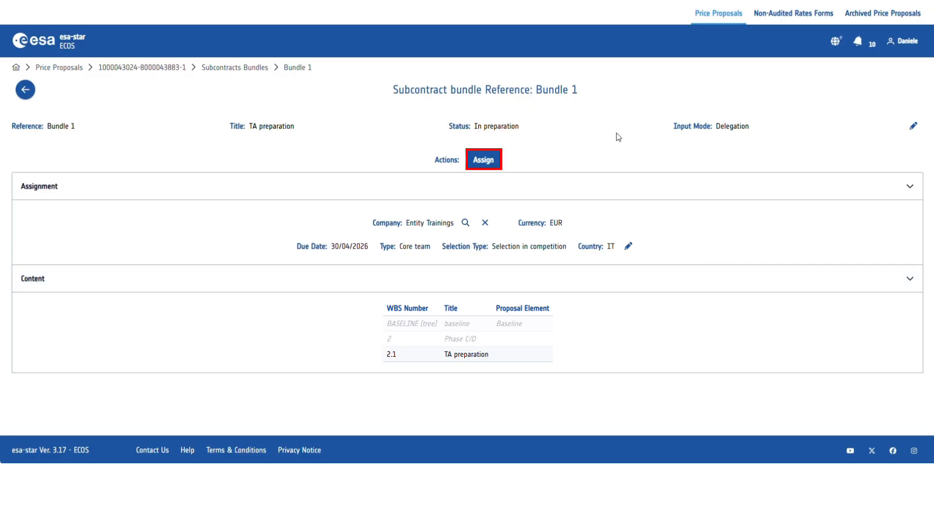
left_click(482, 163)
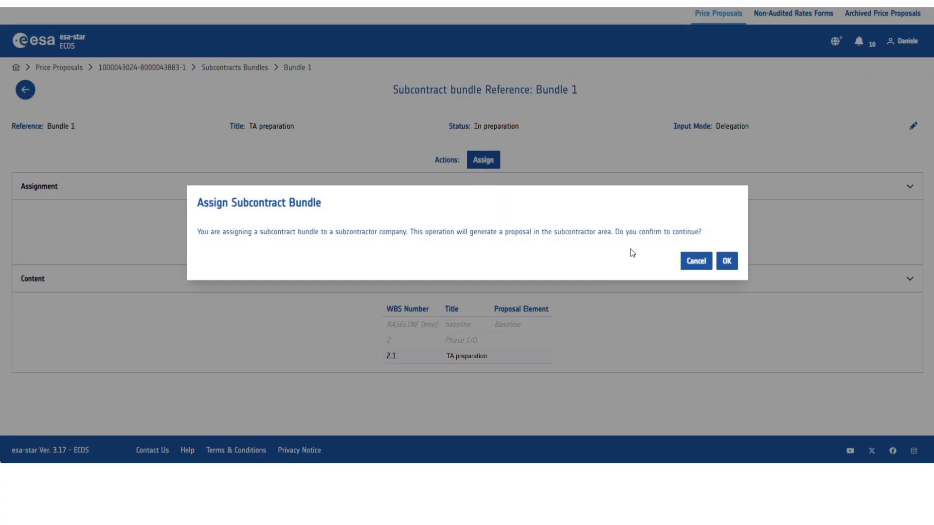
left_click(726, 262)
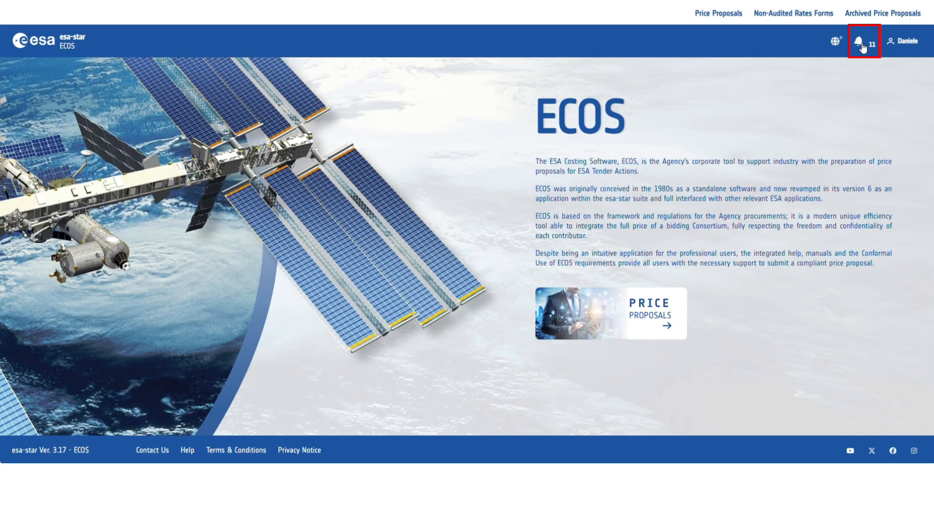
Go to the proposal from the Subco Proposal Received notification and open Bundle 1 under node 2.1.
left_click(861, 44)
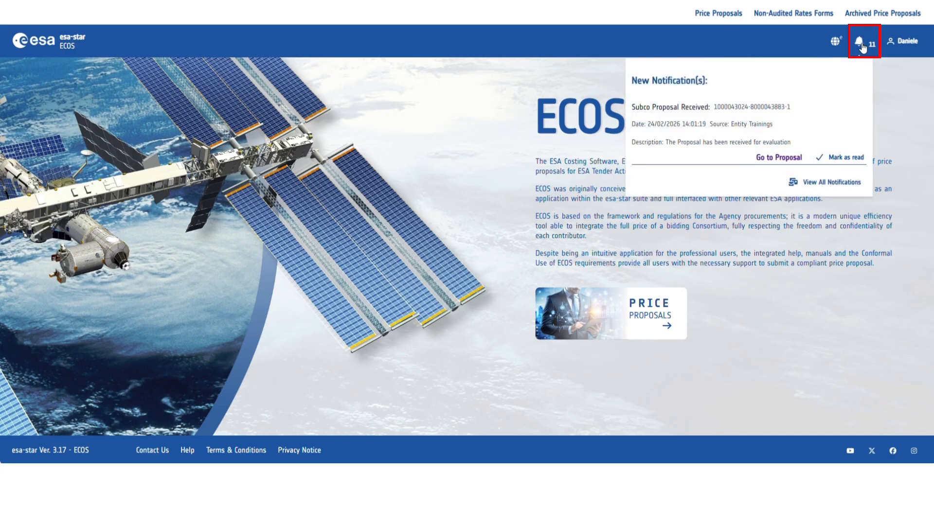
left_click(784, 160)
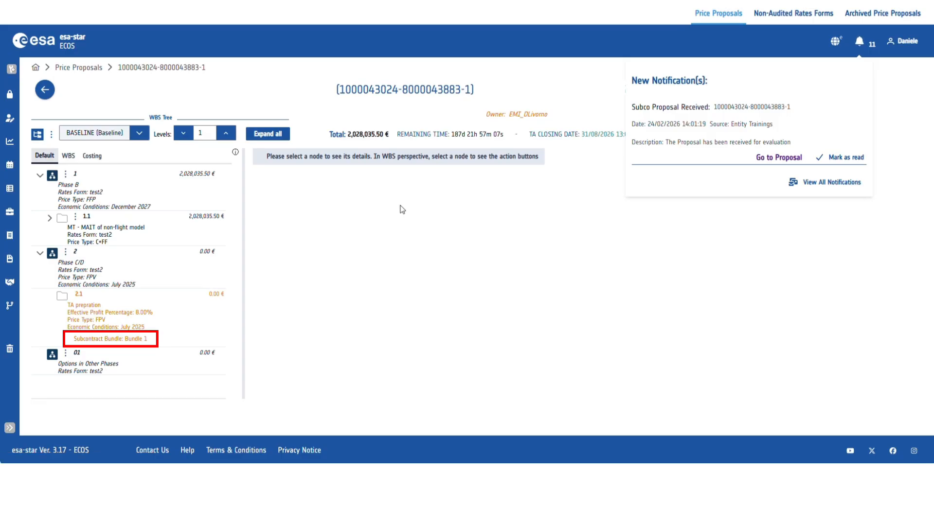
left_click(134, 339)
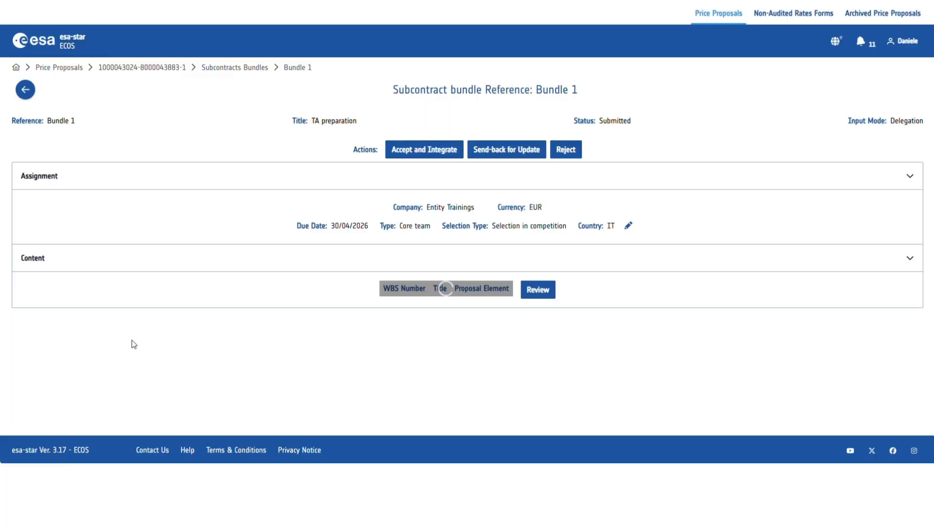
Review the subcontractor's submitted proposal, examining the cost elements and cost summary of work package 2.1.1.
left_click(552, 291)
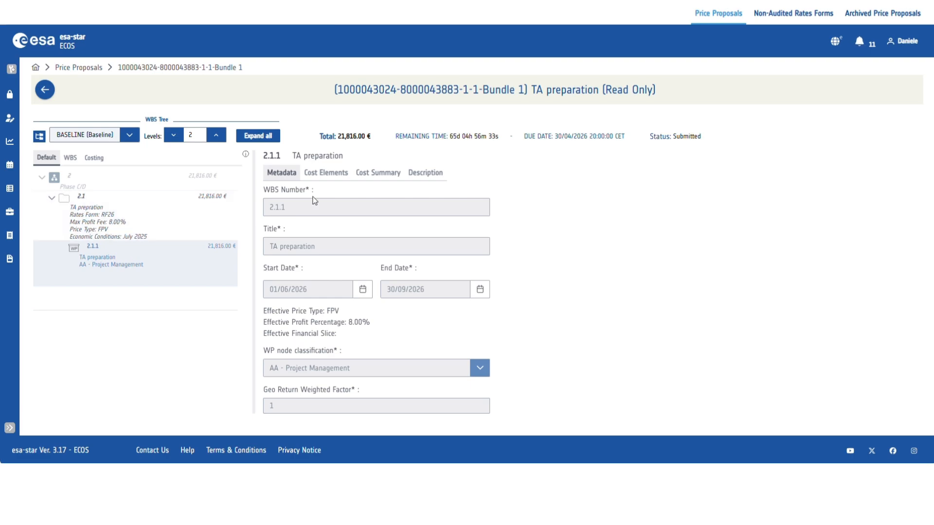
left_click(326, 174)
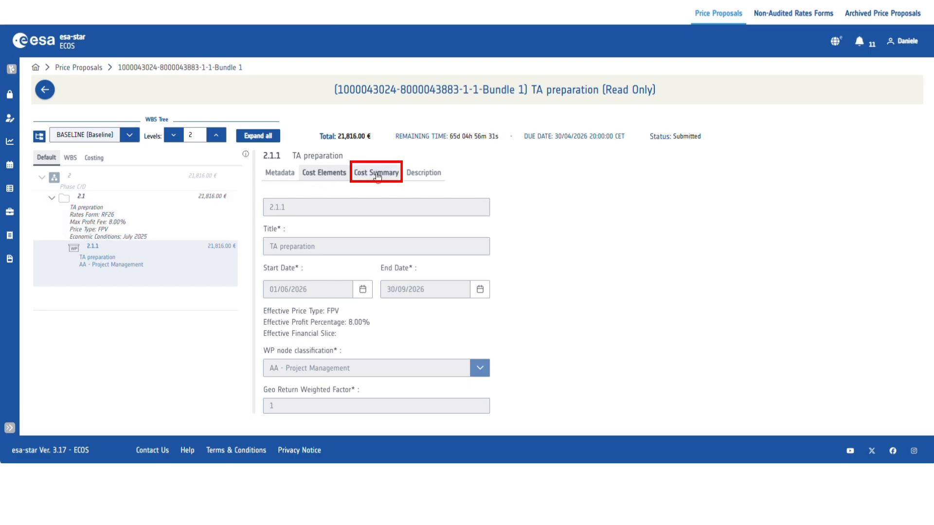
left_click(363, 175)
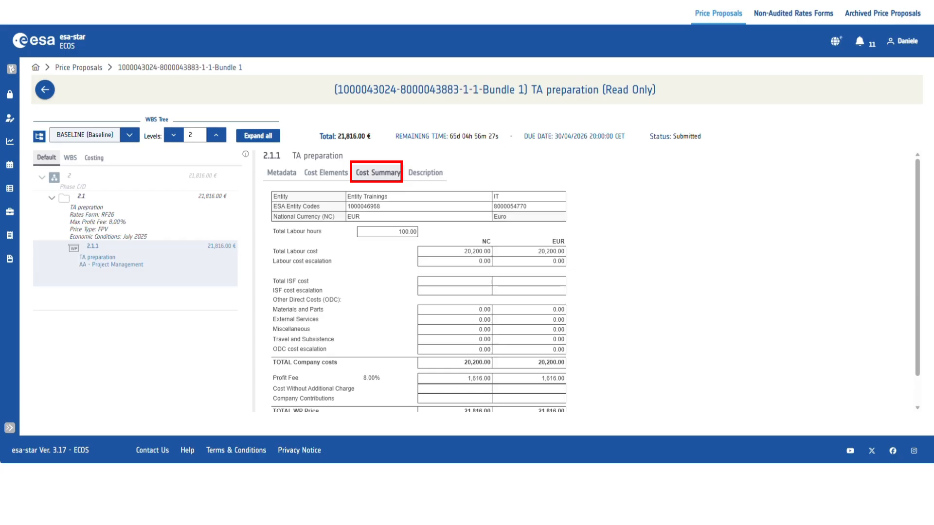
Accept the subcontractor's submitted proposal for Bundle 1 and integrate its WBS into the price proposal.
left_click(326, 173)
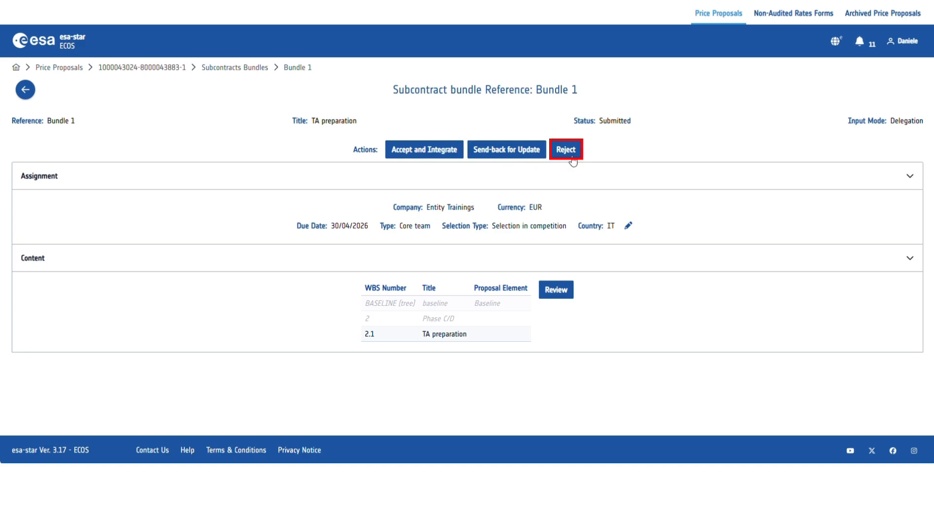
left_click(424, 155)
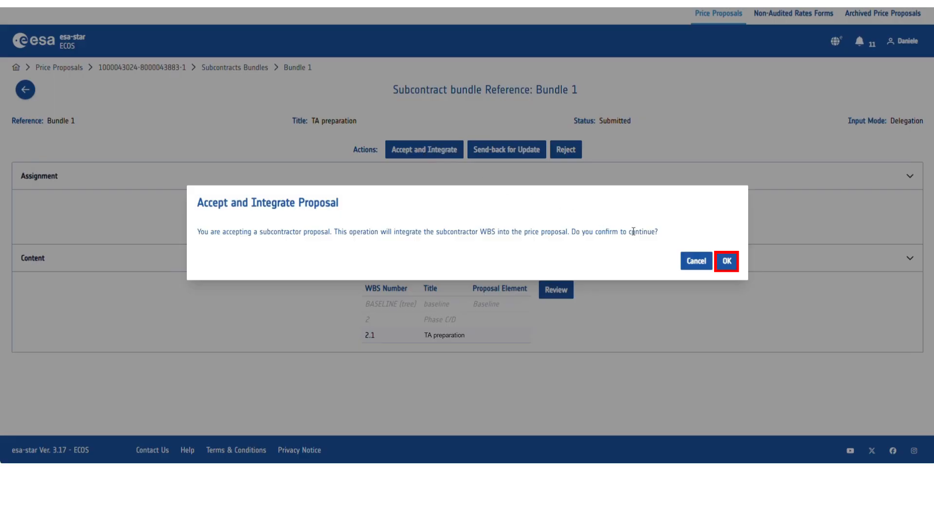
left_click(726, 261)
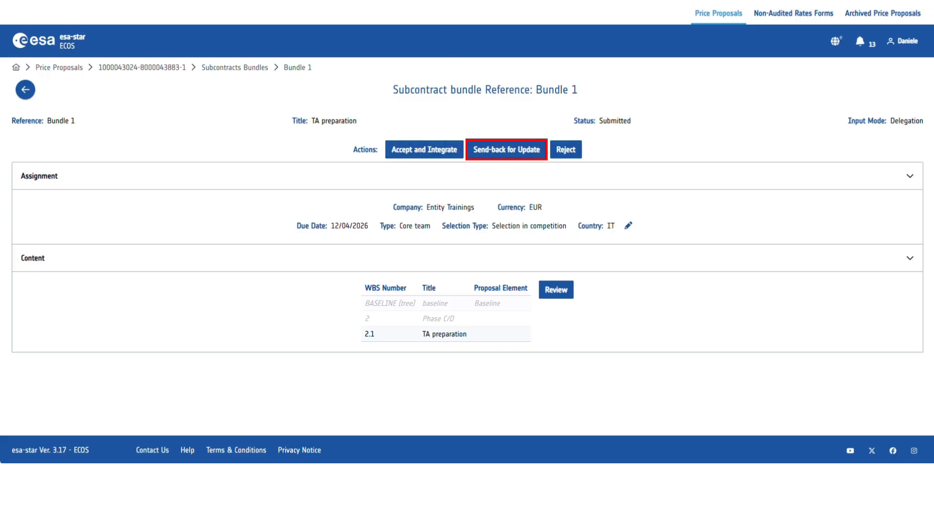
Send Bundle 1 back for update with the reason "Please review the content and price for the WP 2.1" and updated due date 12/04/2026.
left_click(506, 149)
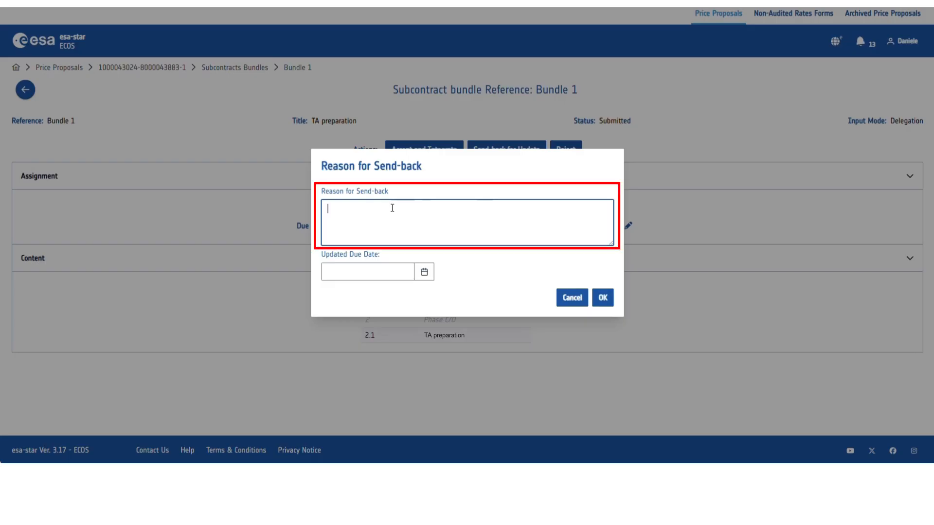
type("Please review the content and price for the WP 2.1")
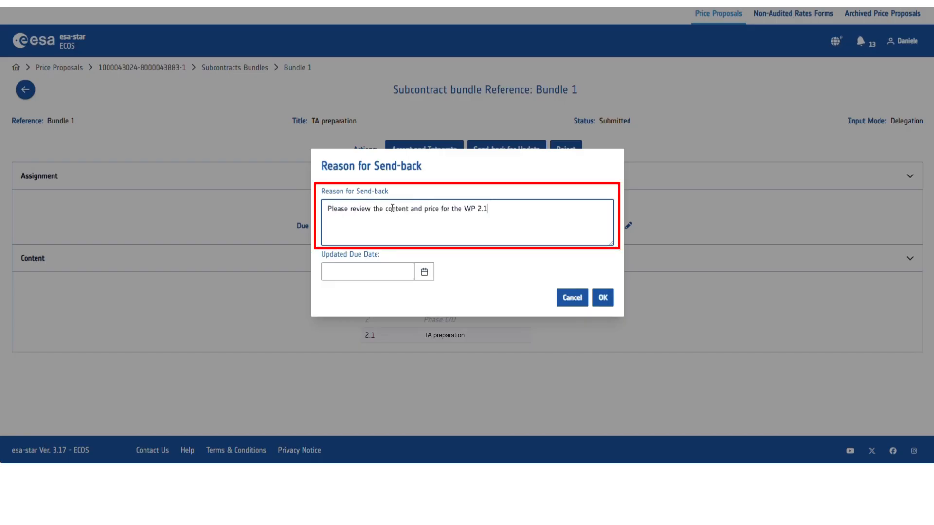
left_click(424, 272)
left_click(336, 374)
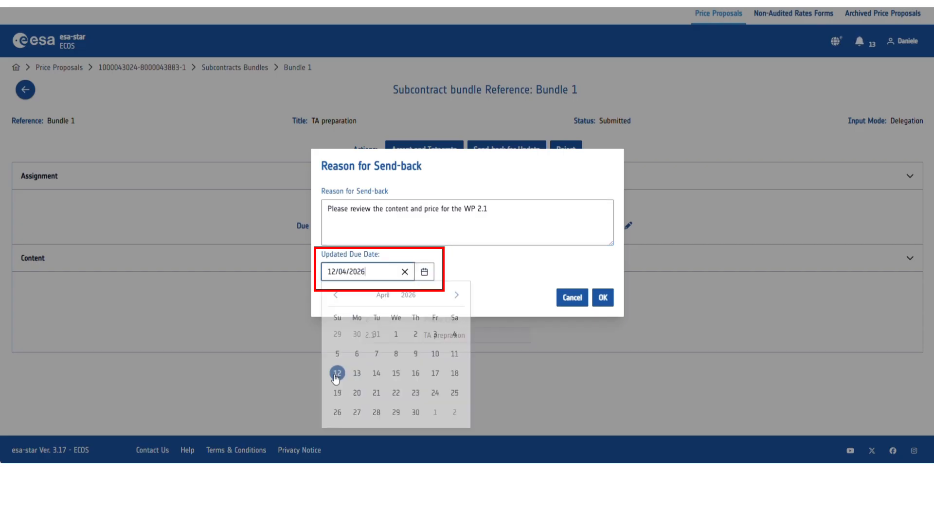
left_click(609, 302)
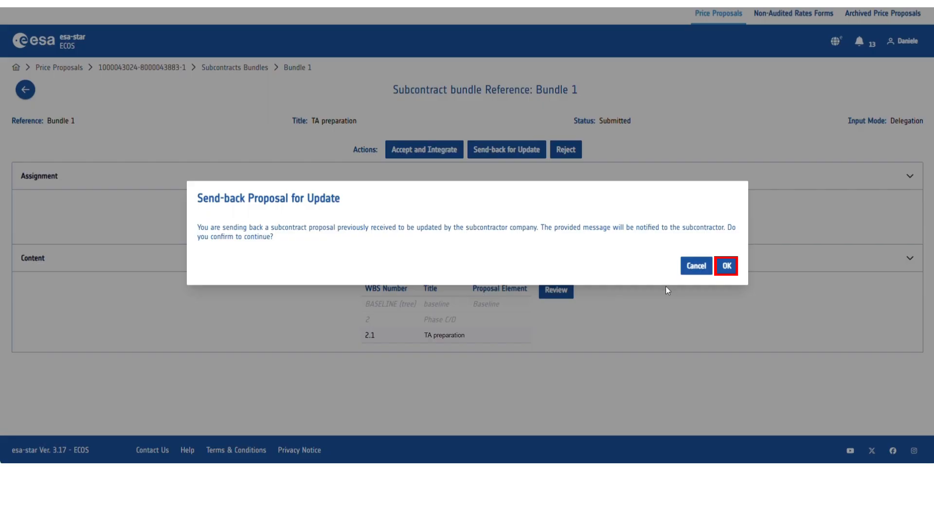
left_click(726, 266)
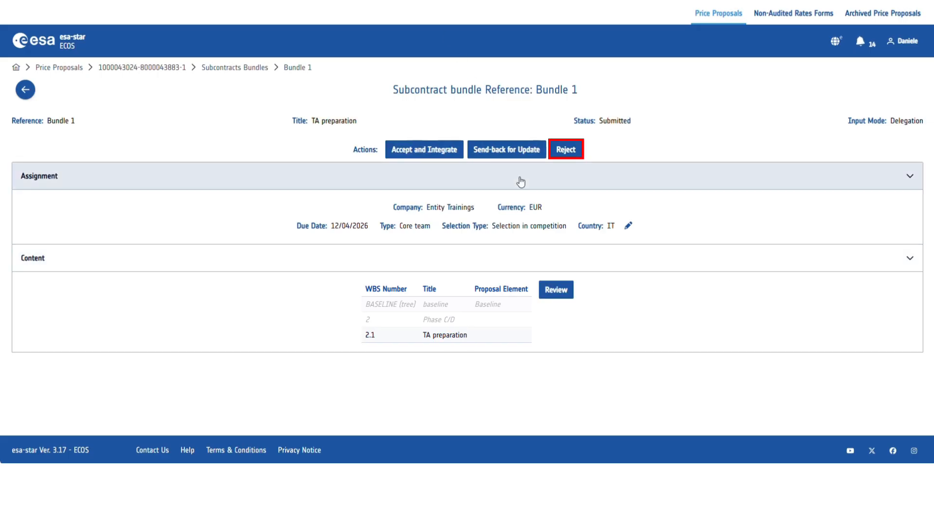
Reject the submitted Bundle 1 proposal, giving the reason "Your proposition does not fit the requirements".
left_click(567, 153)
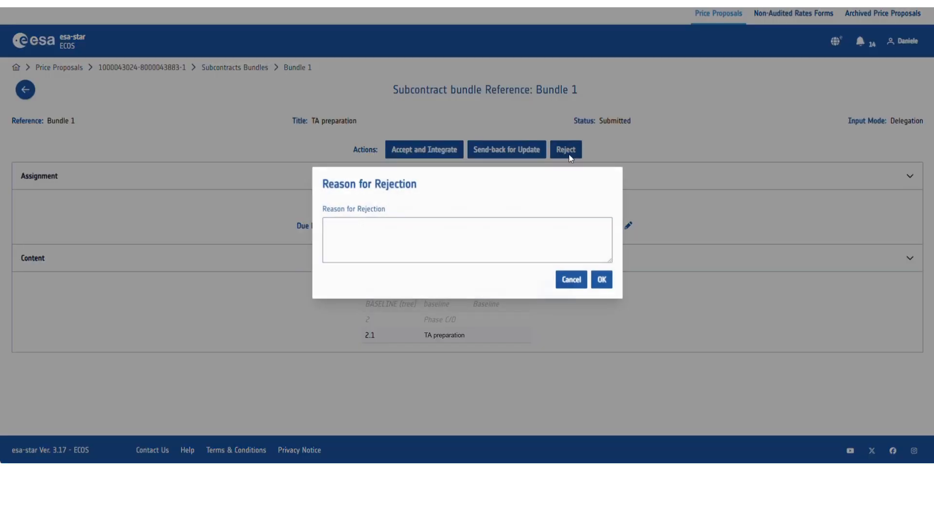
left_click(419, 240)
type("Your proposition does not fit the requirements")
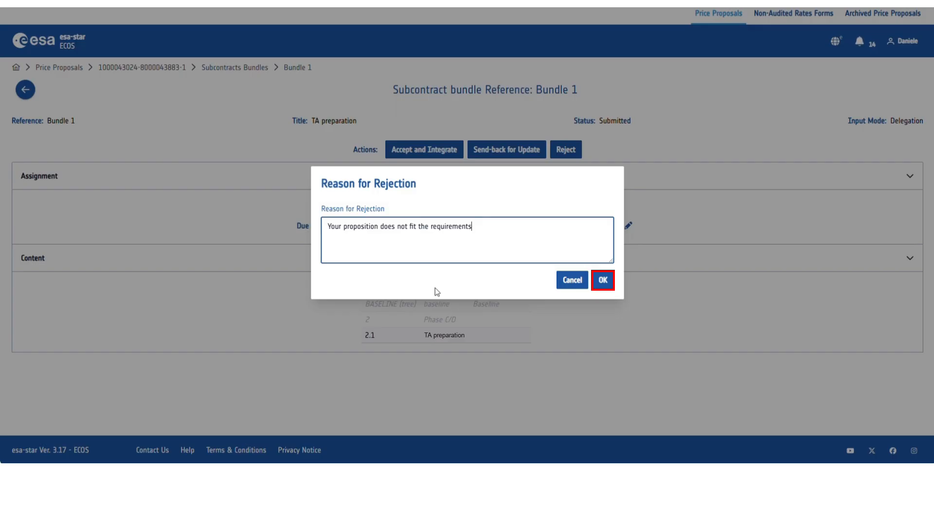
left_click(602, 282)
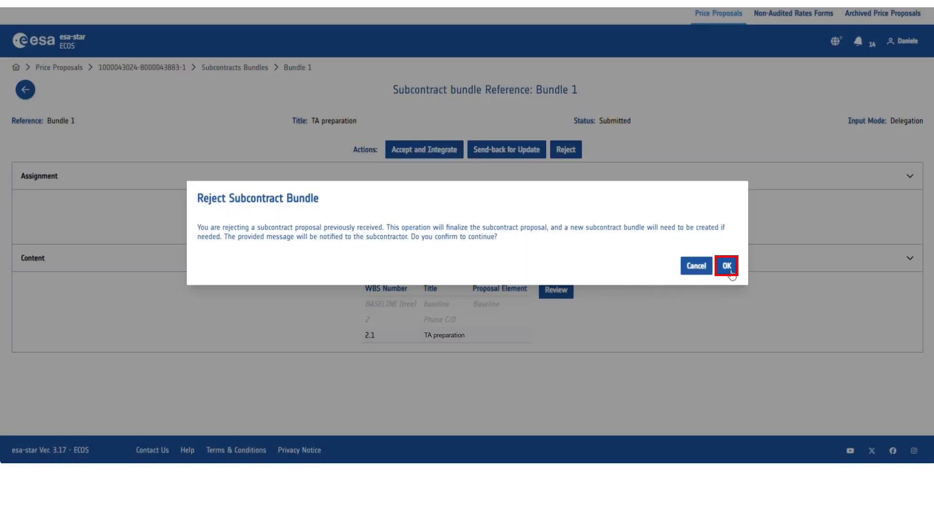
left_click(729, 270)
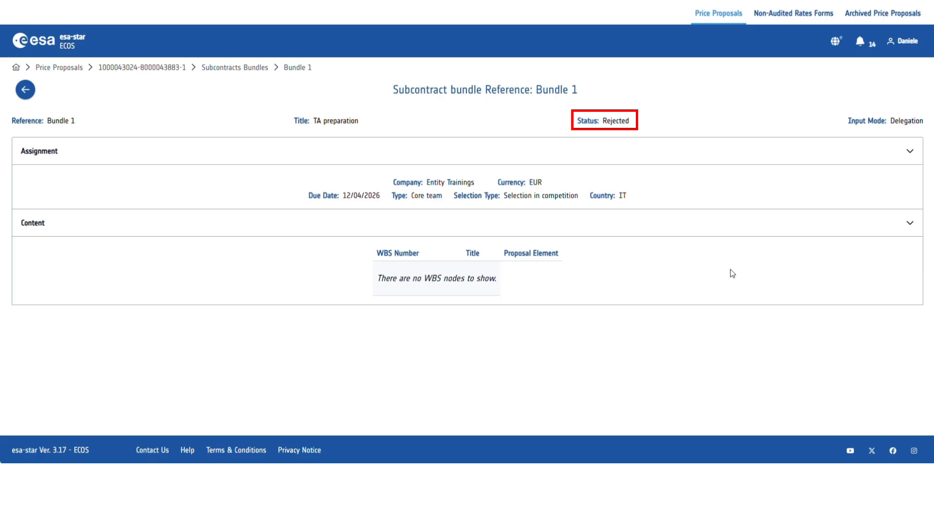